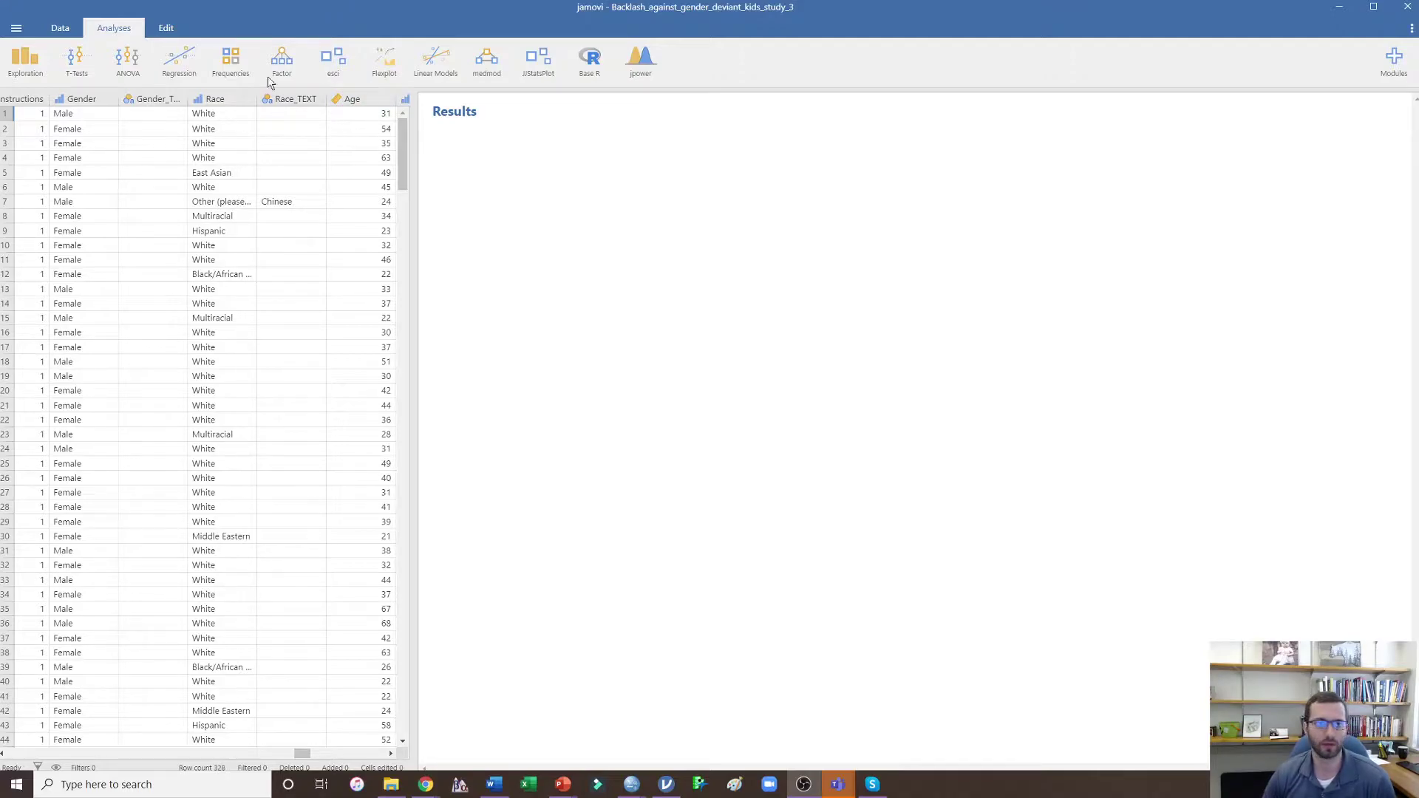
- Create a Descriptives analysis of Gender, Race and Age (N 328, Age mean 38.80)
click(23, 63)
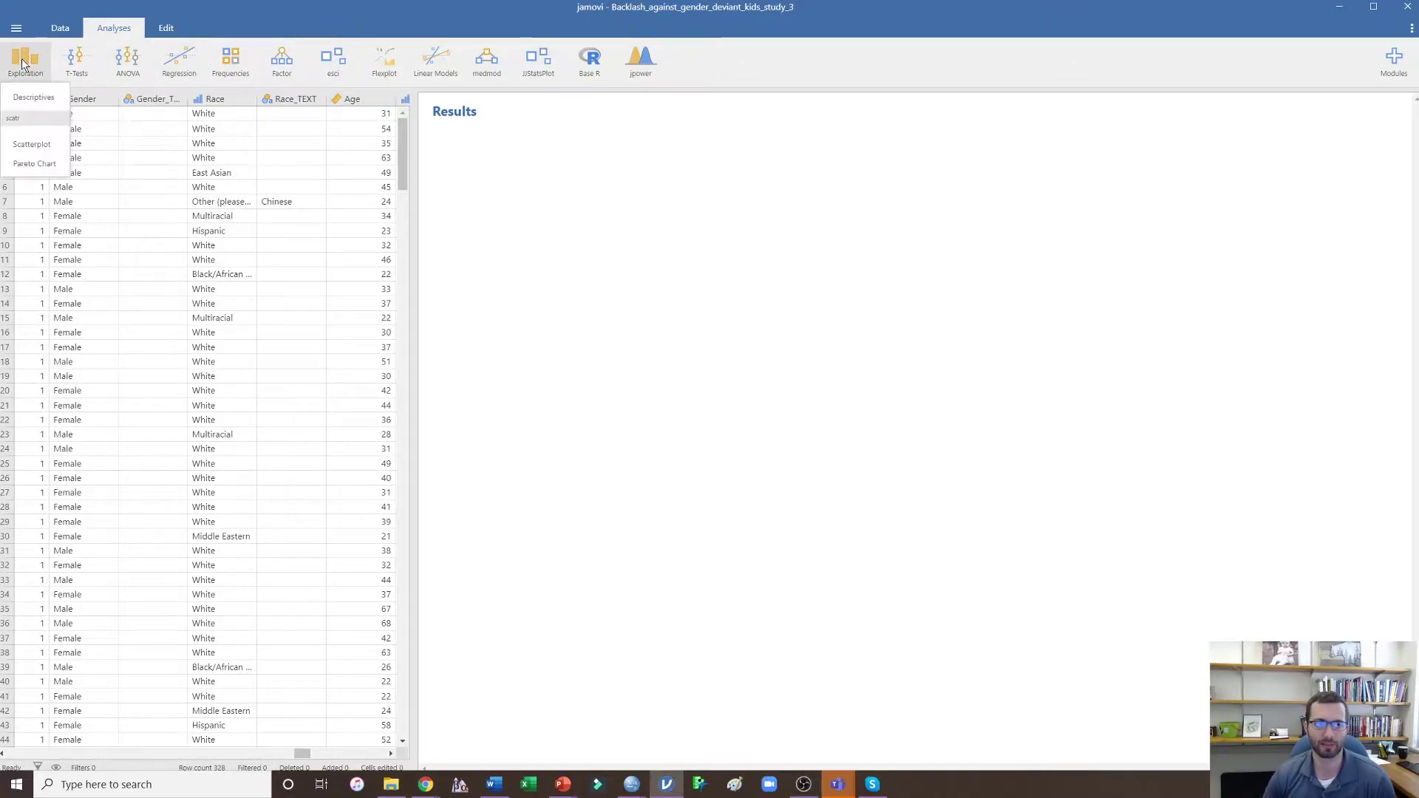
click(41, 99)
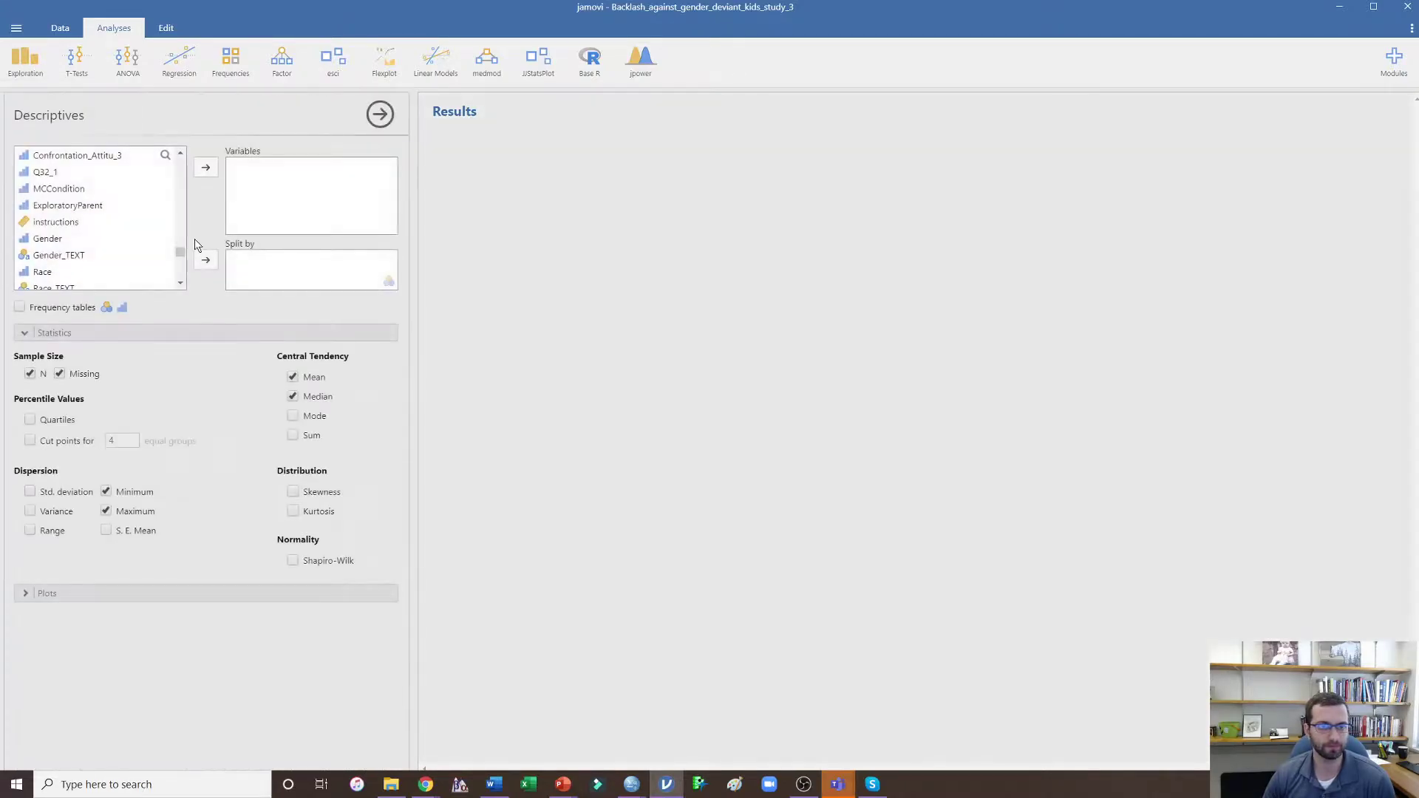
scroll(126, 221, down, 5)
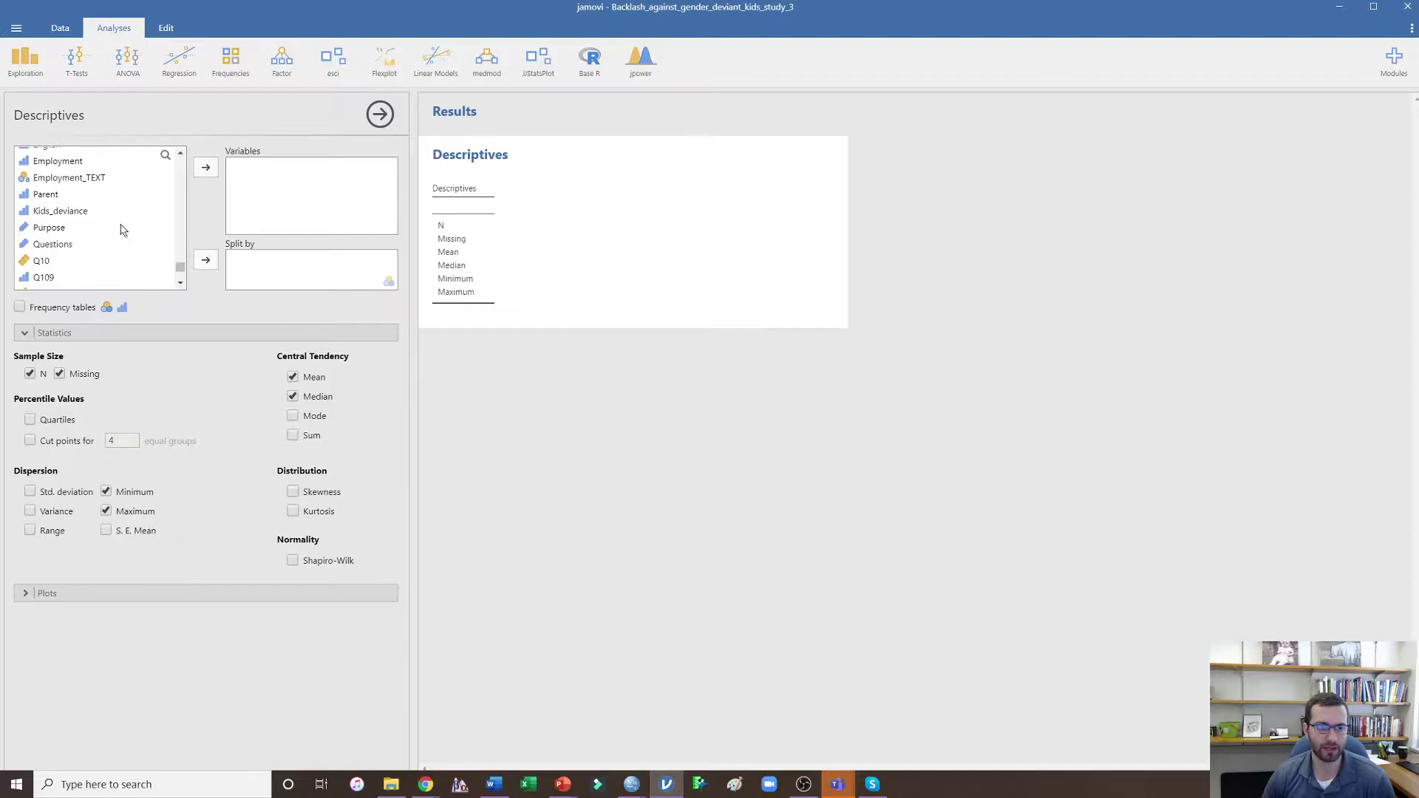
scroll(96, 236, up, 5)
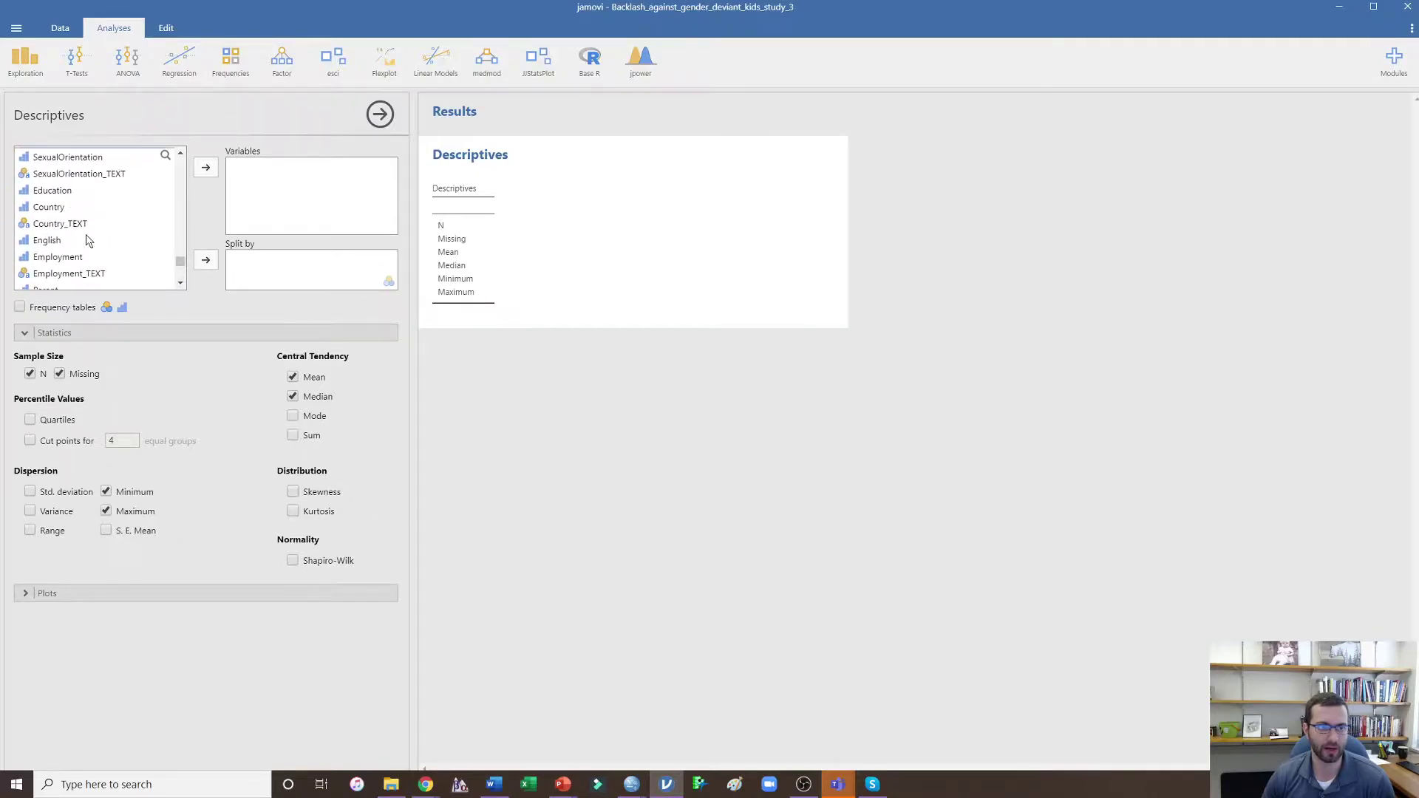
click(73, 209)
scroll(46, 198, up, 3)
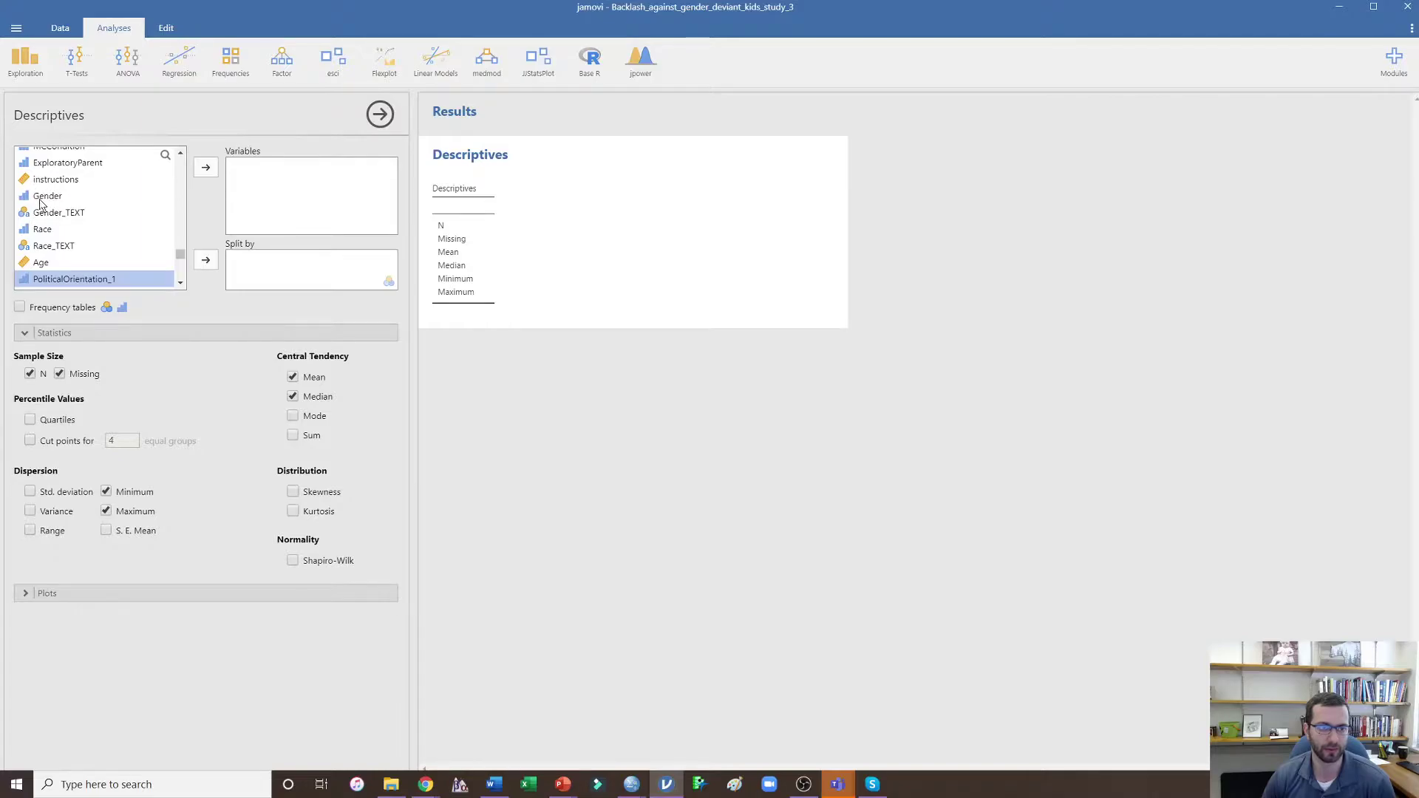
click(42, 198)
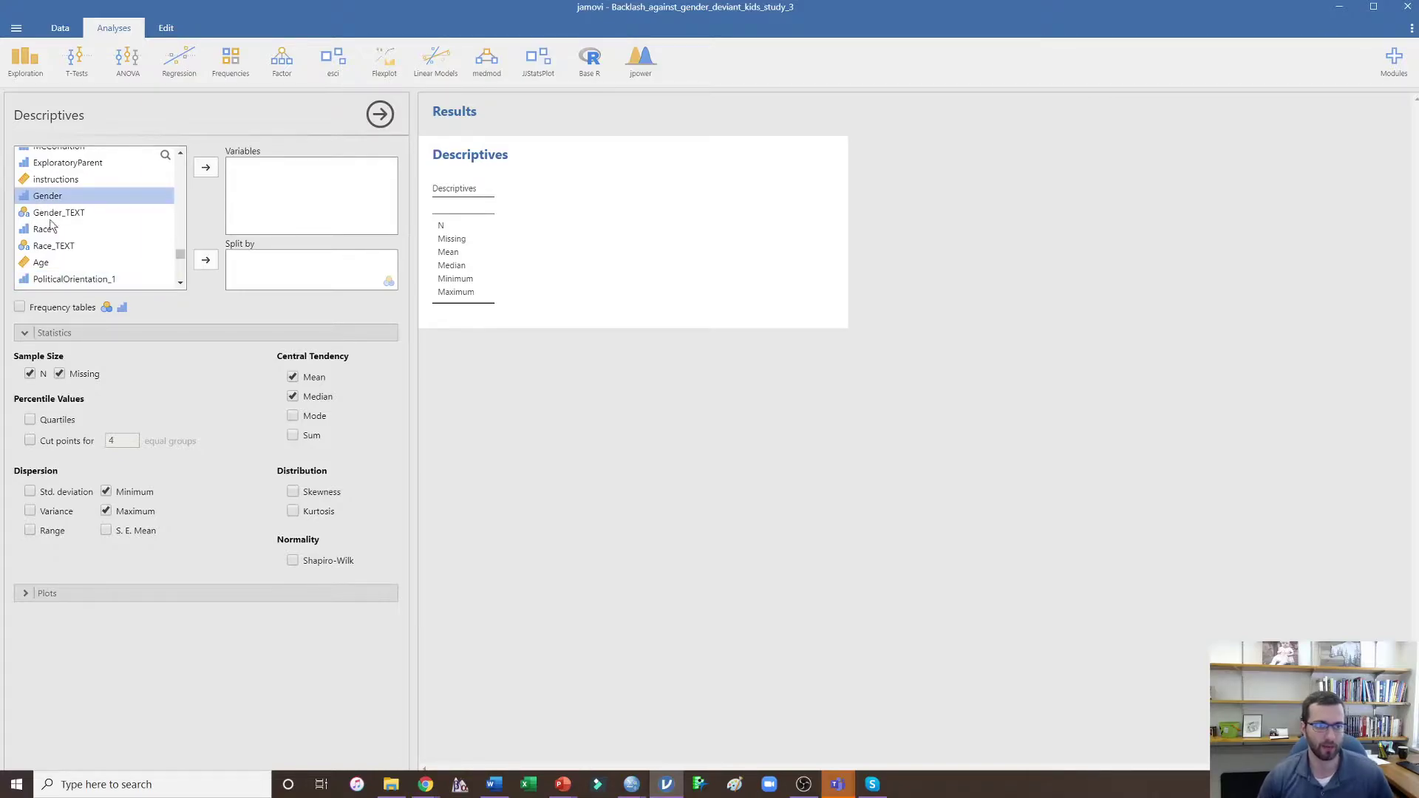
shift+click(47, 231)
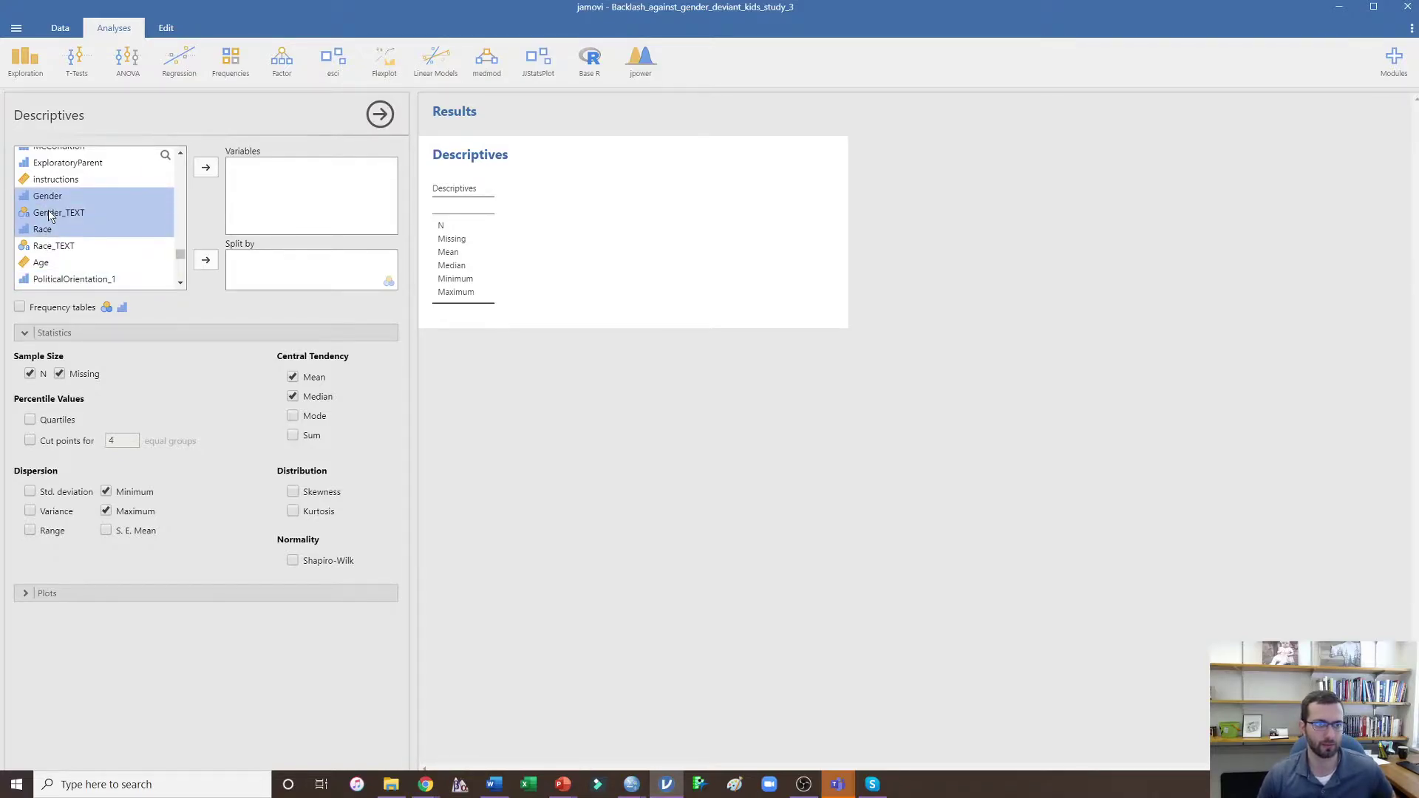
ctrl+click(48, 215)
ctrl+click(52, 264)
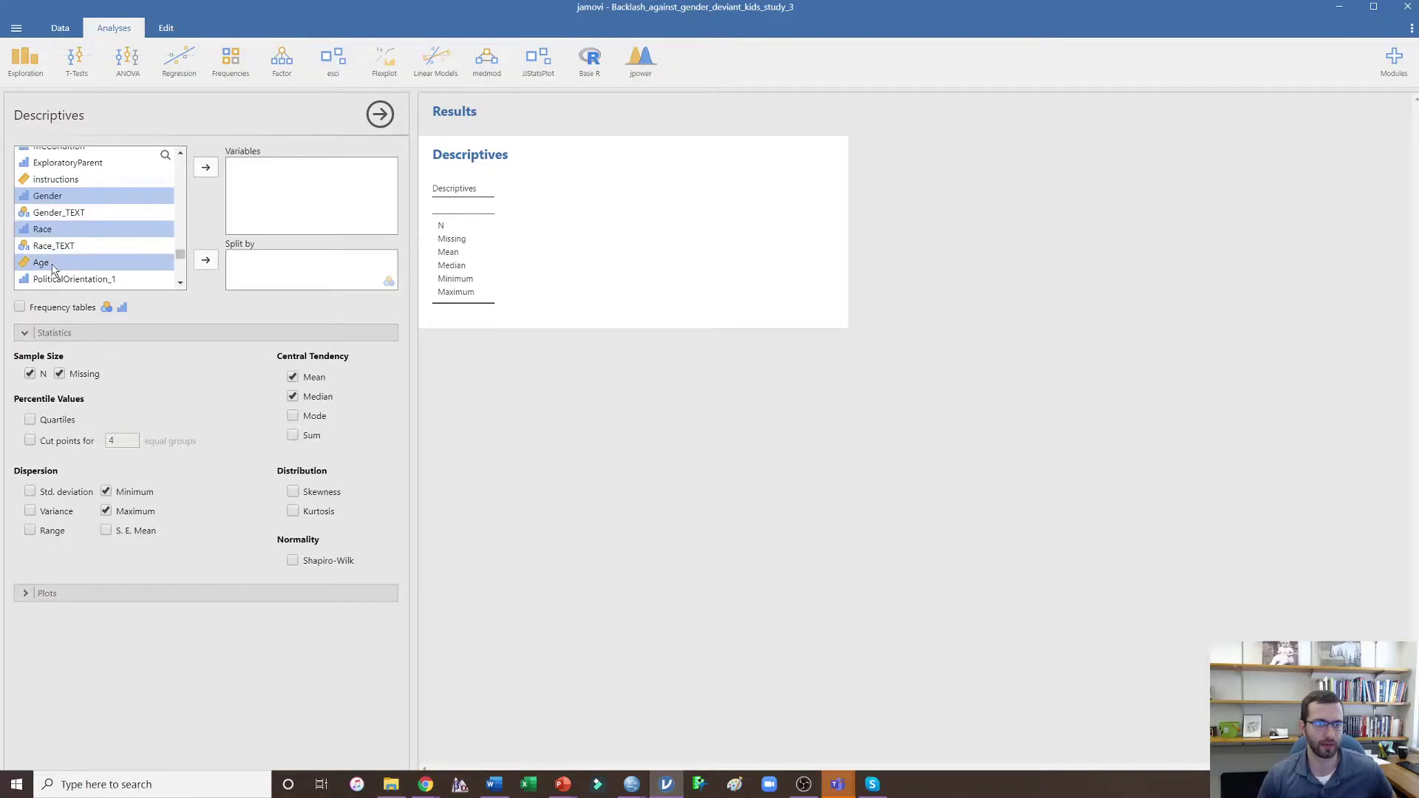
click(207, 167)
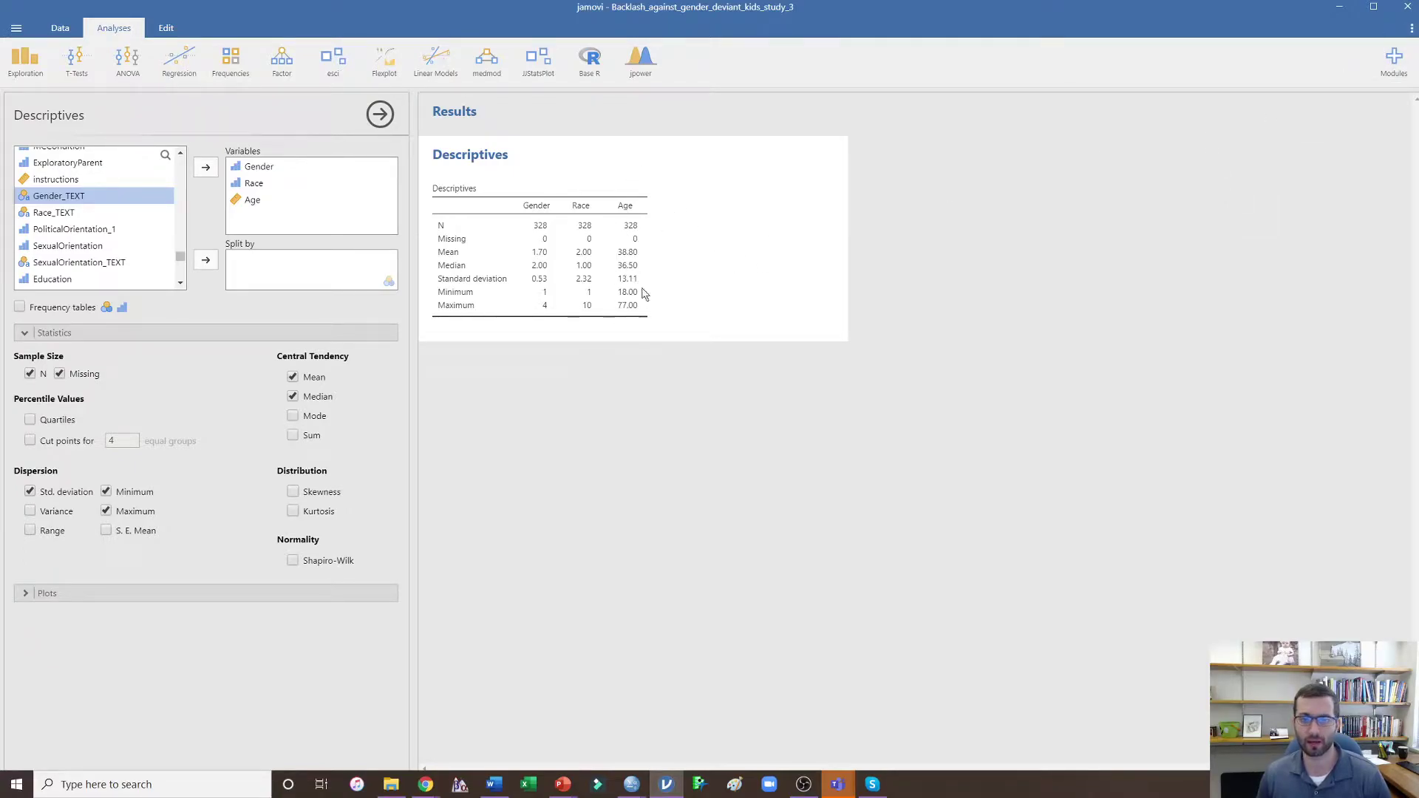
click(1411, 33)
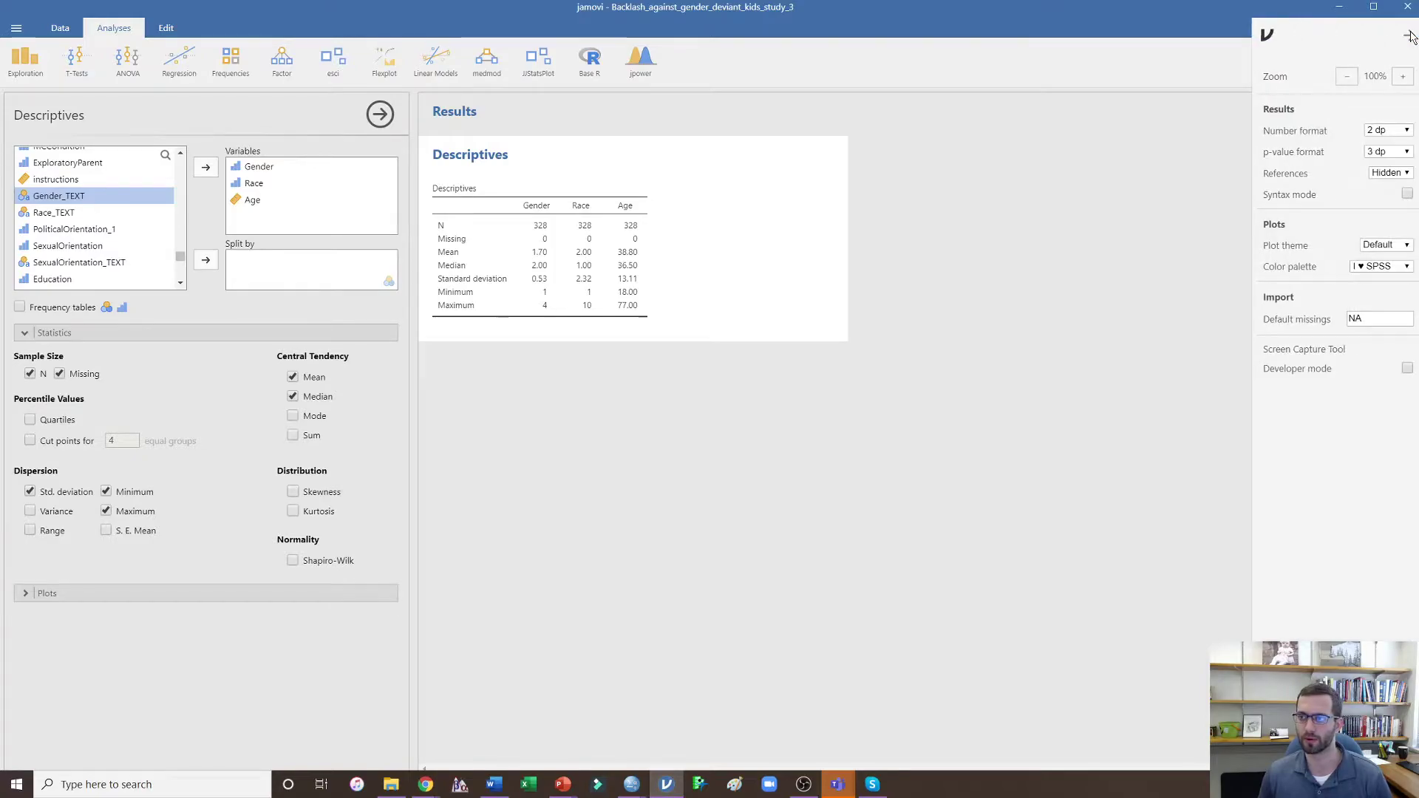
click(1378, 134)
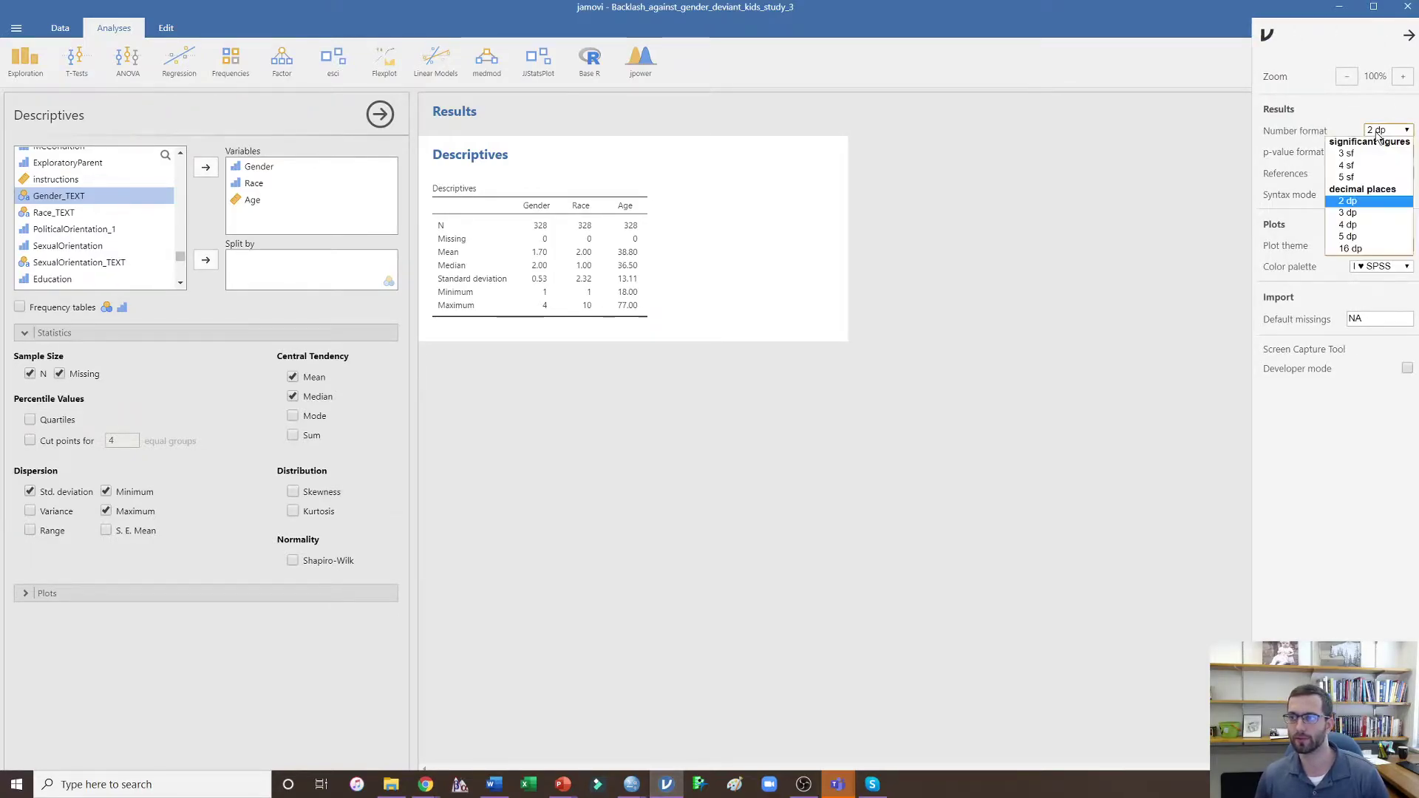
click(1358, 202)
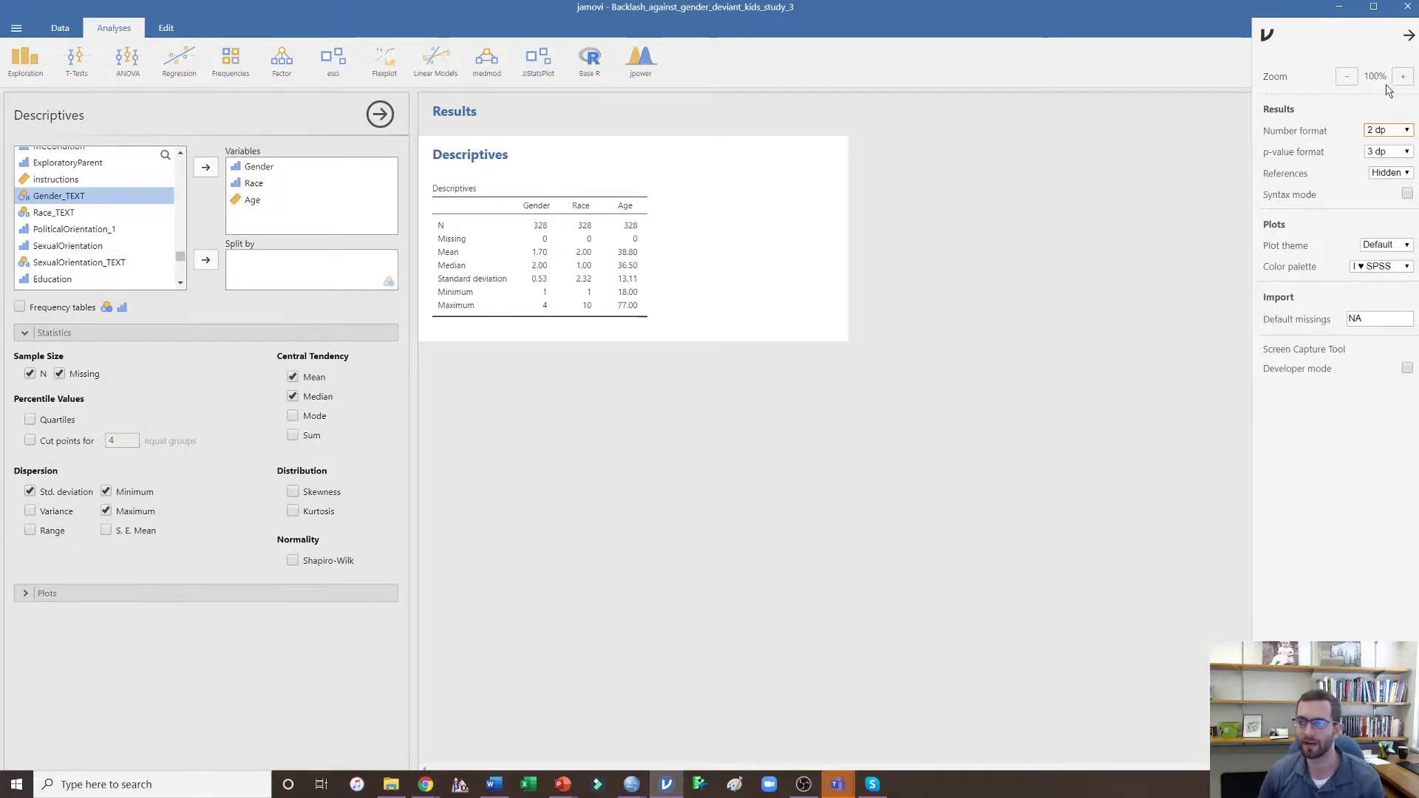
click(1407, 39)
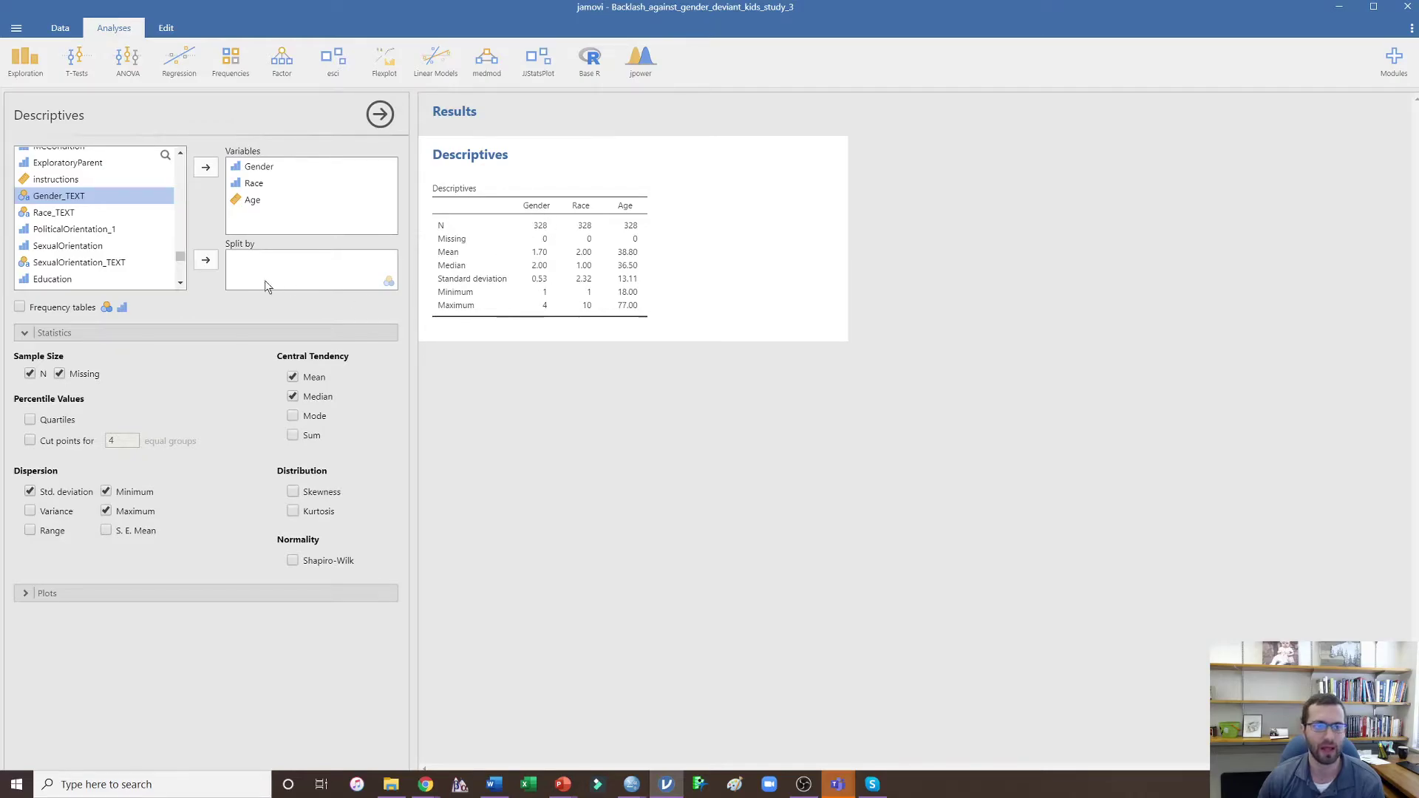
- Turn on frequency tables to show Gender and Race counts
click(22, 308)
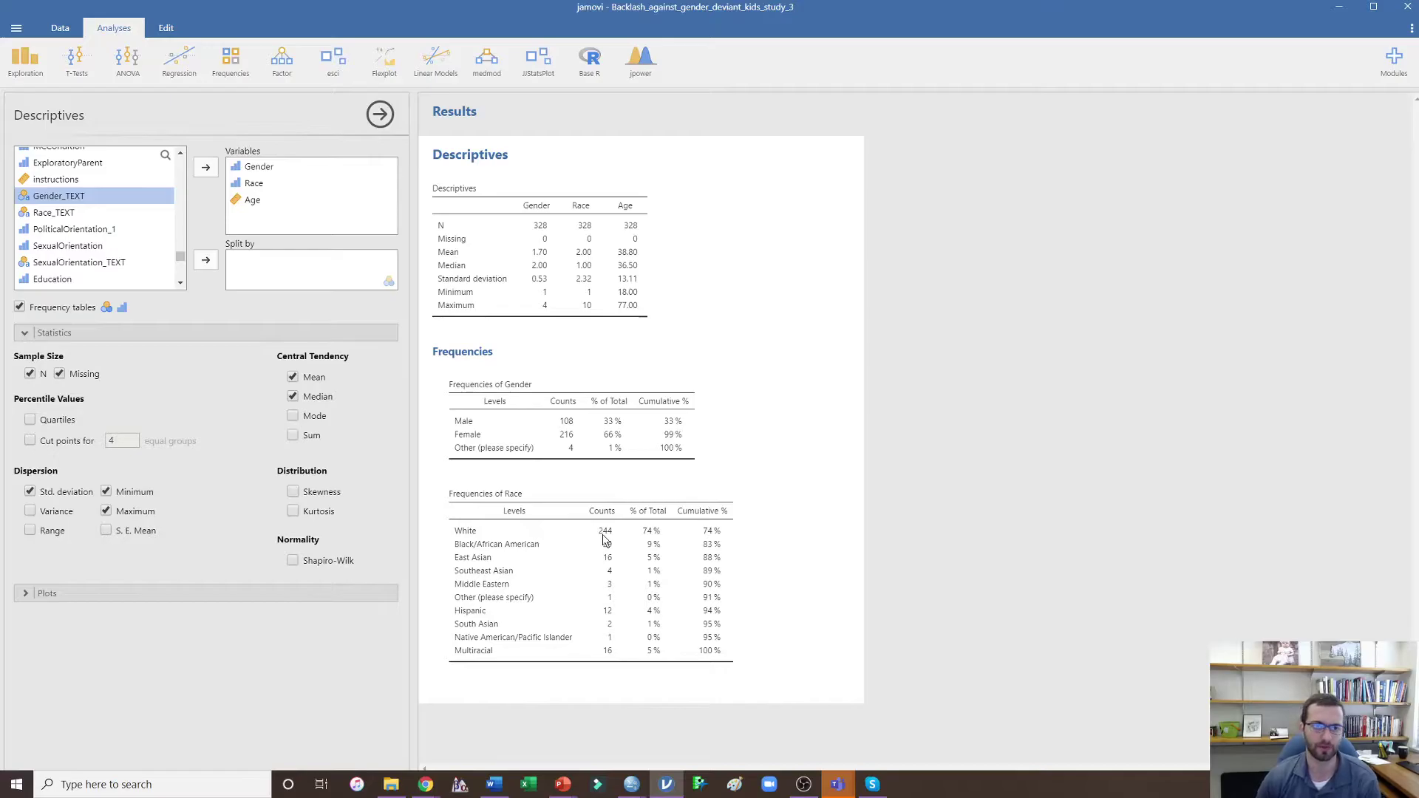
- Move Gender, Race and Age out of the Descriptives variables, leaving the results empty
click(255, 168)
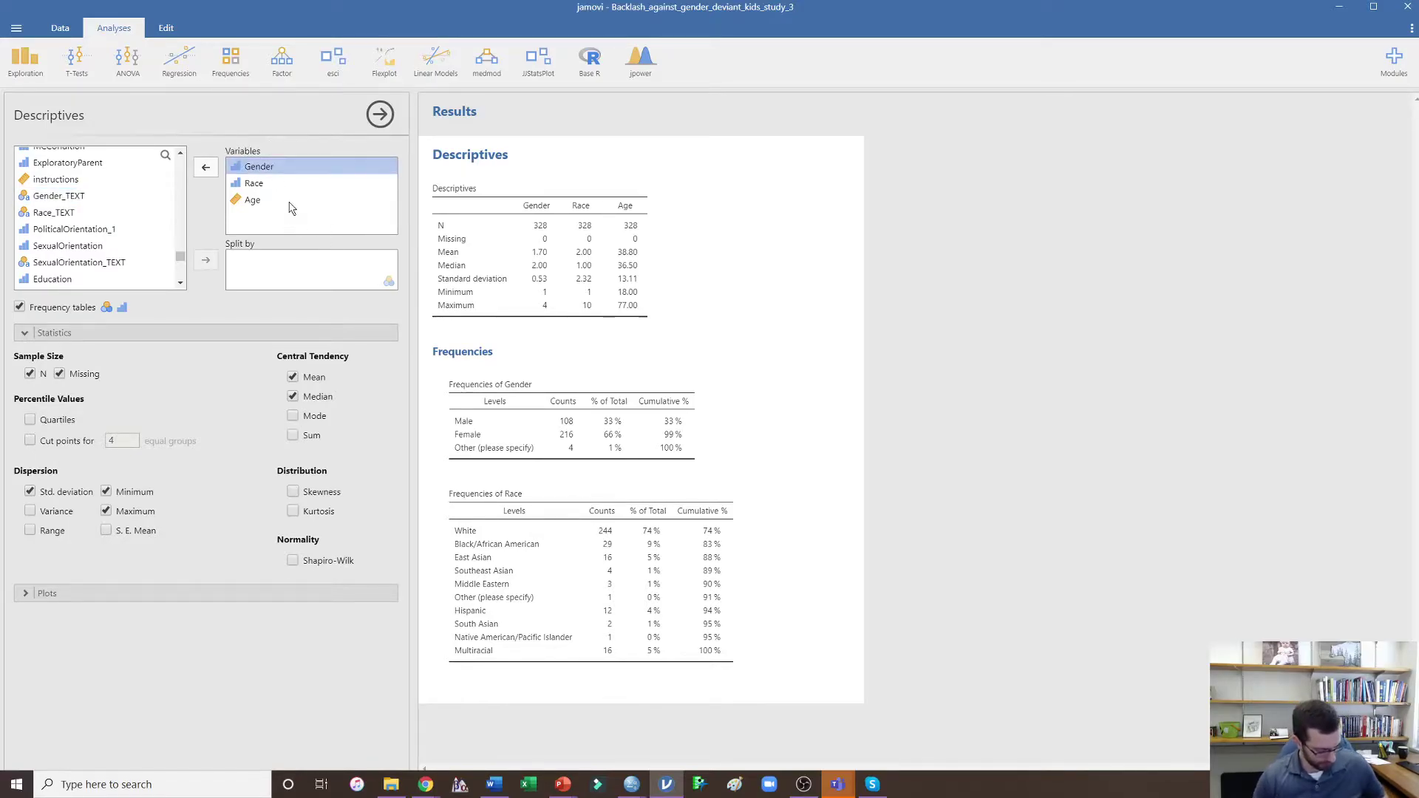
shift+click(260, 200)
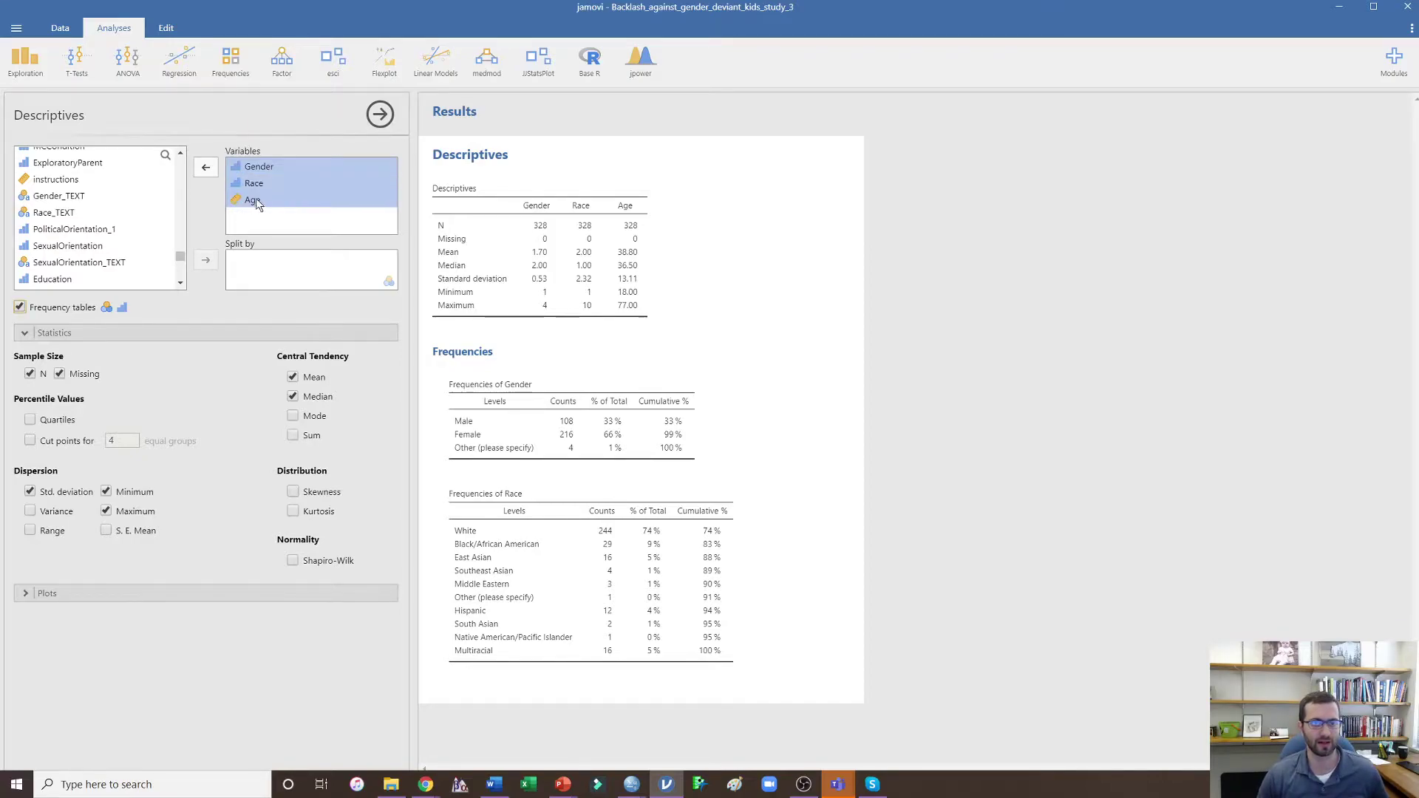
click(207, 169)
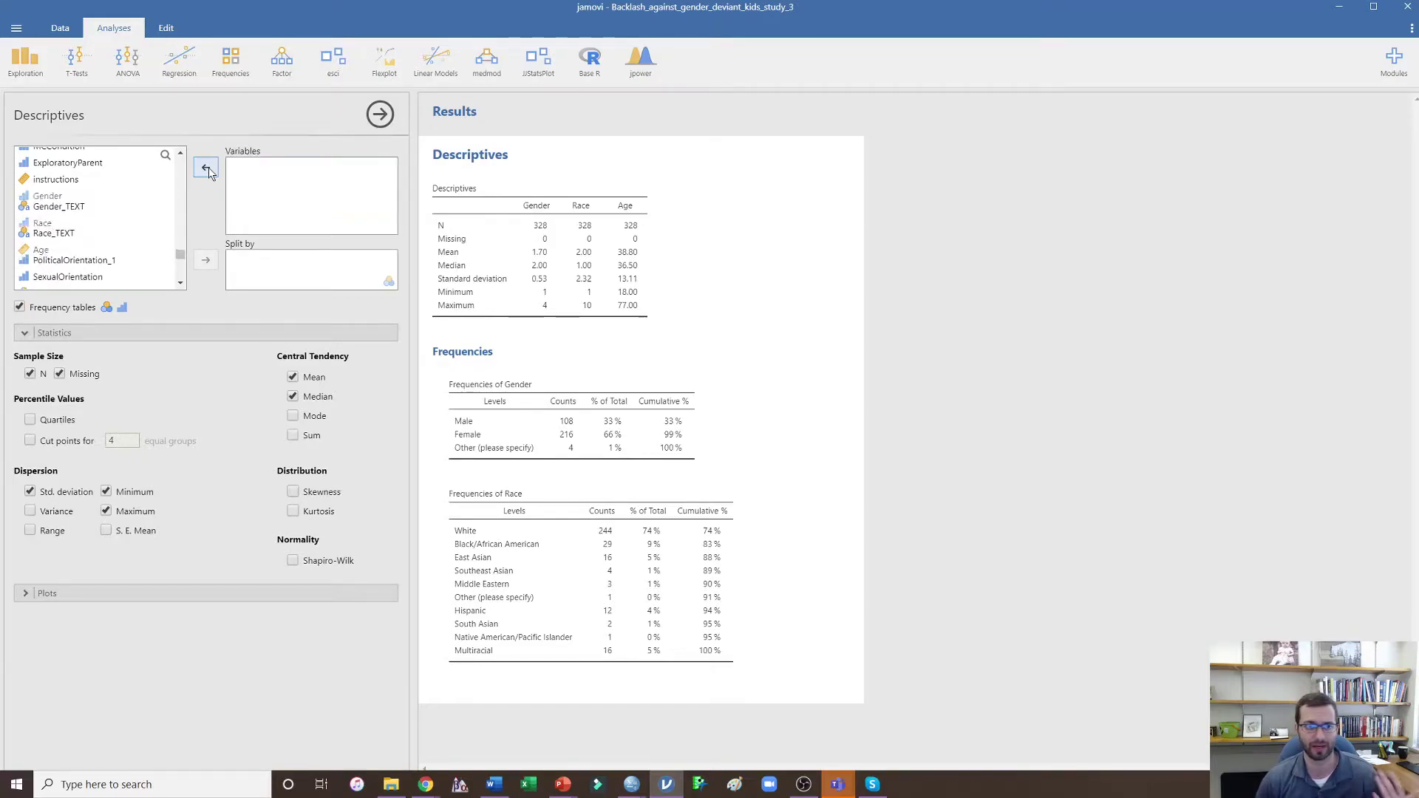
scroll(103, 230, down, 6)
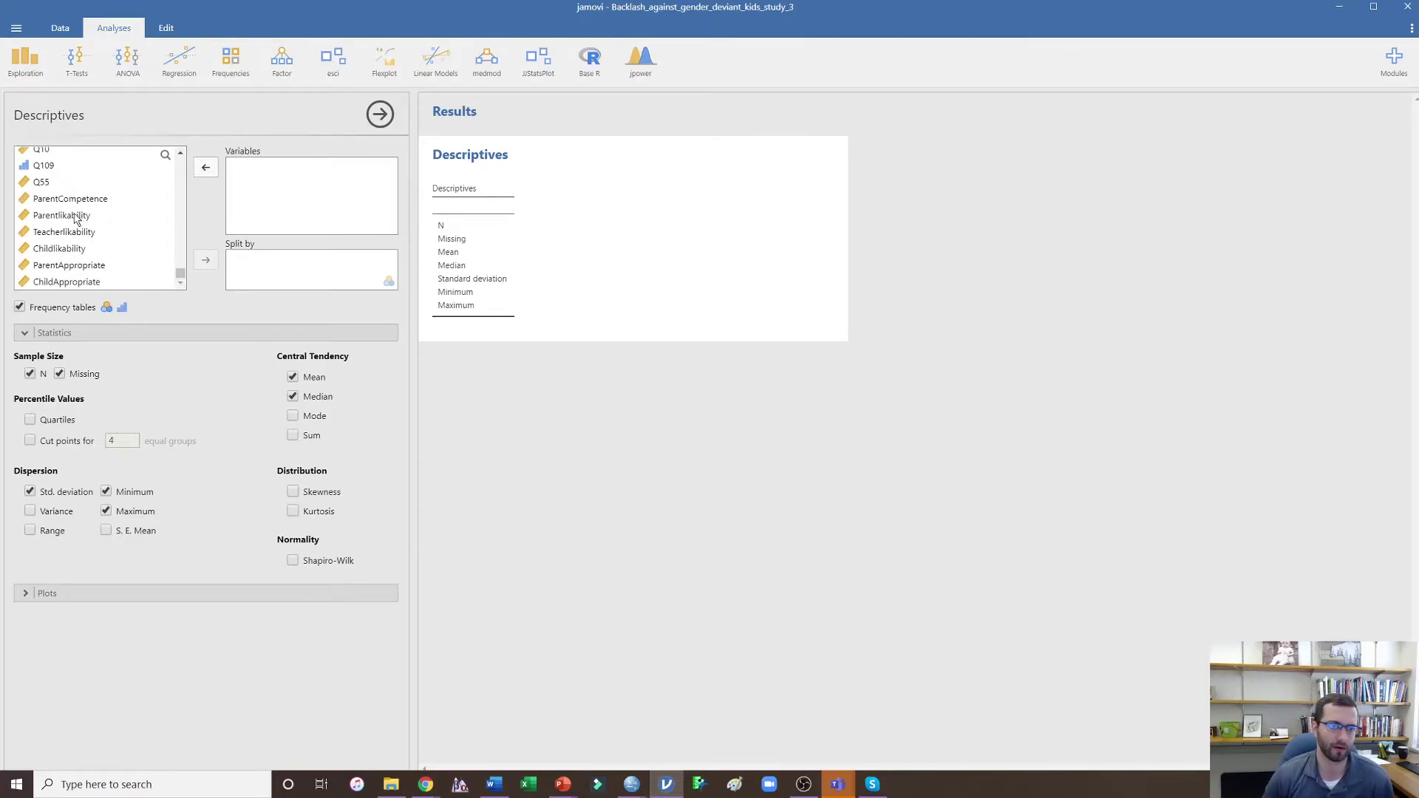
- Add ParentCompetence to the Descriptives variables, then drag it back out
click(62, 206)
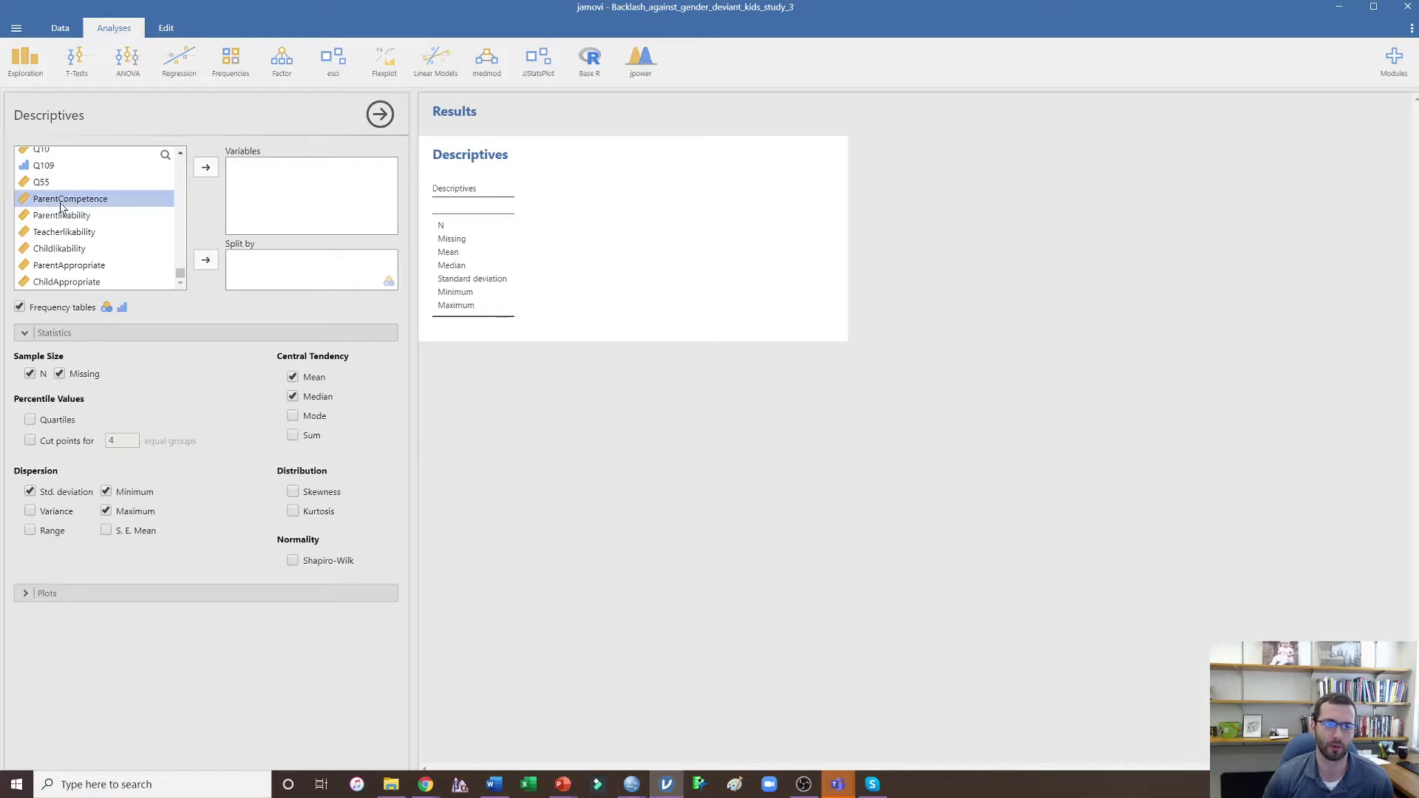
click(205, 171)
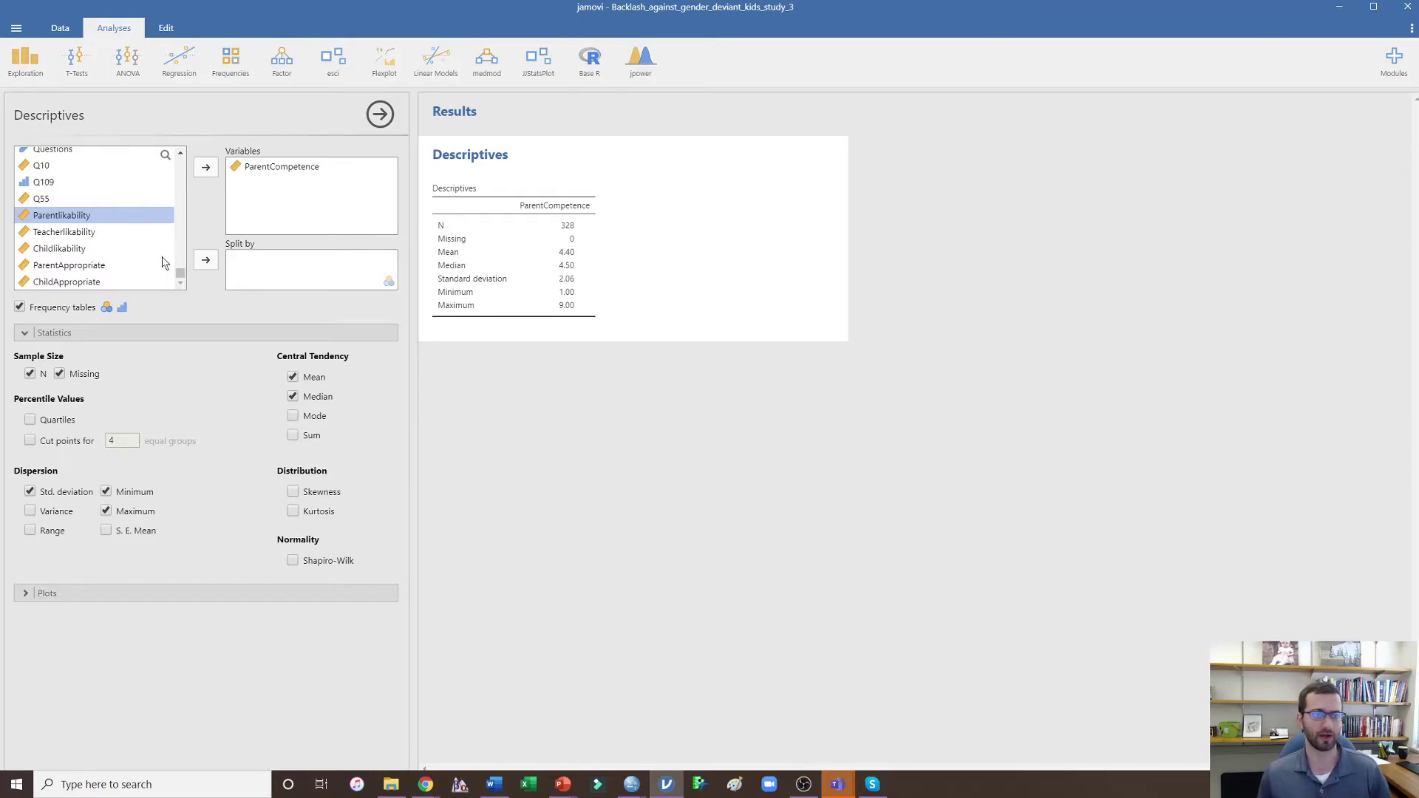
drag(279, 166, 111, 237)
- Analyse Childlikability alone: mean 6.29, median 6.25, SD 1.45
click(68, 249)
click(205, 167)
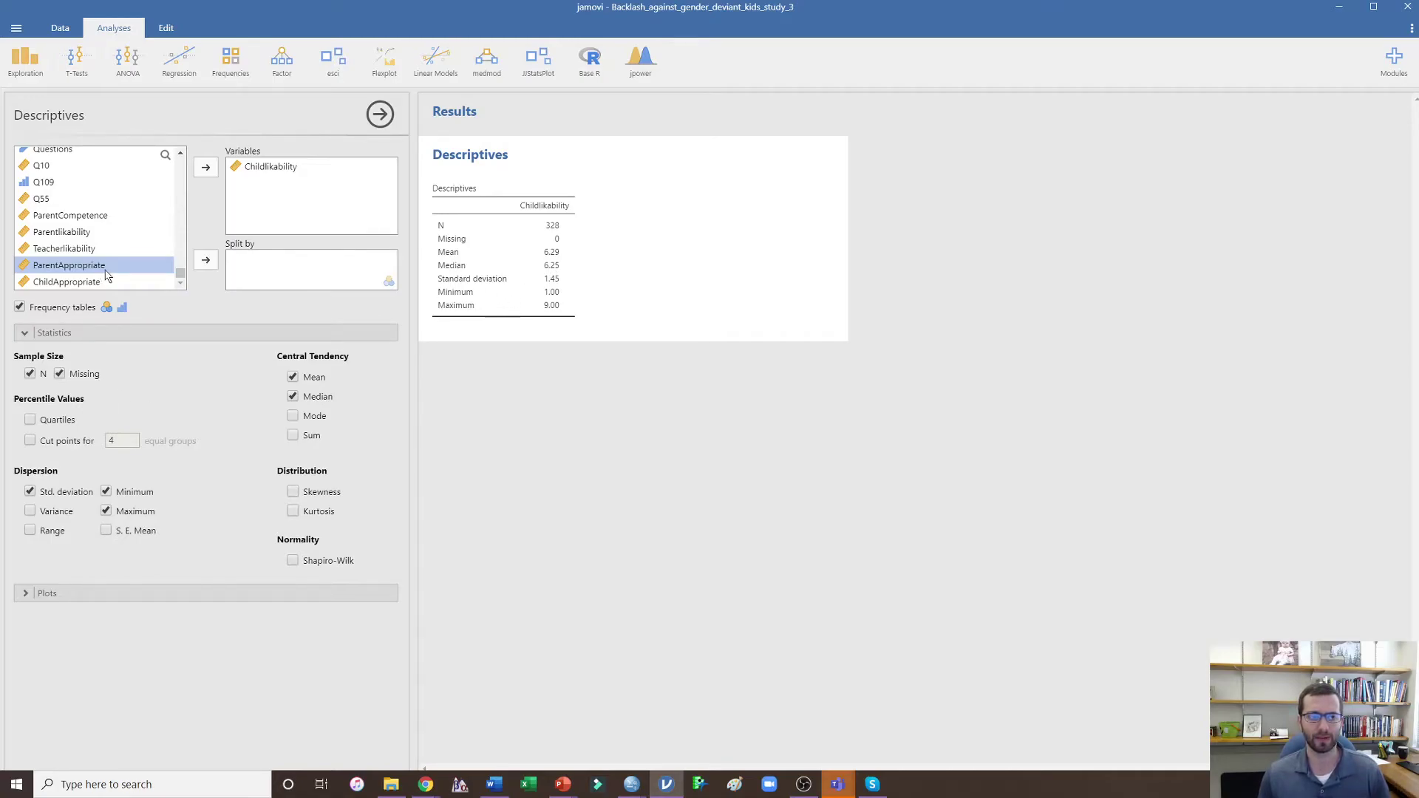
scroll(105, 272, up, 5)
scroll(117, 272, up, 8)
scroll(112, 268, up, 6)
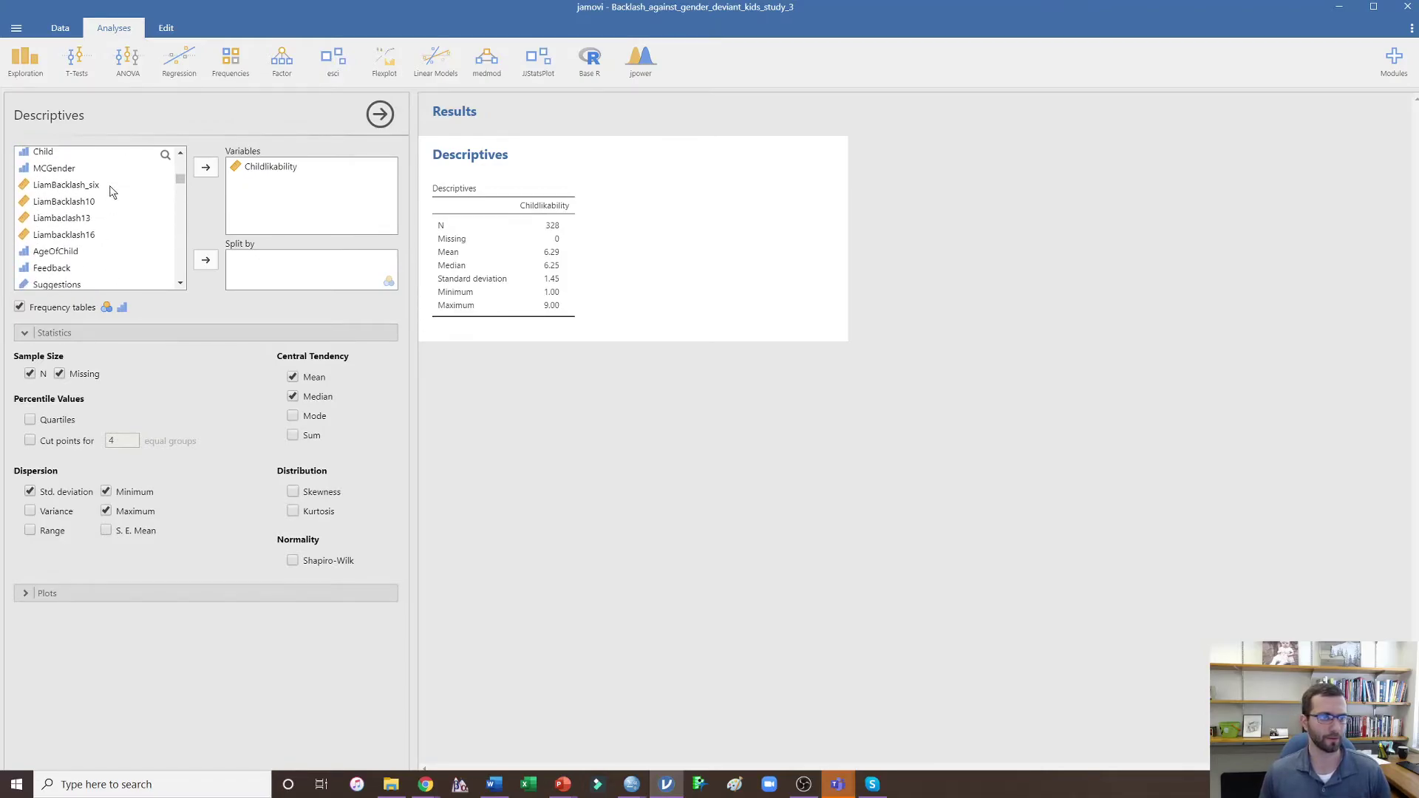
scroll(111, 193, up, 2)
click(81, 221)
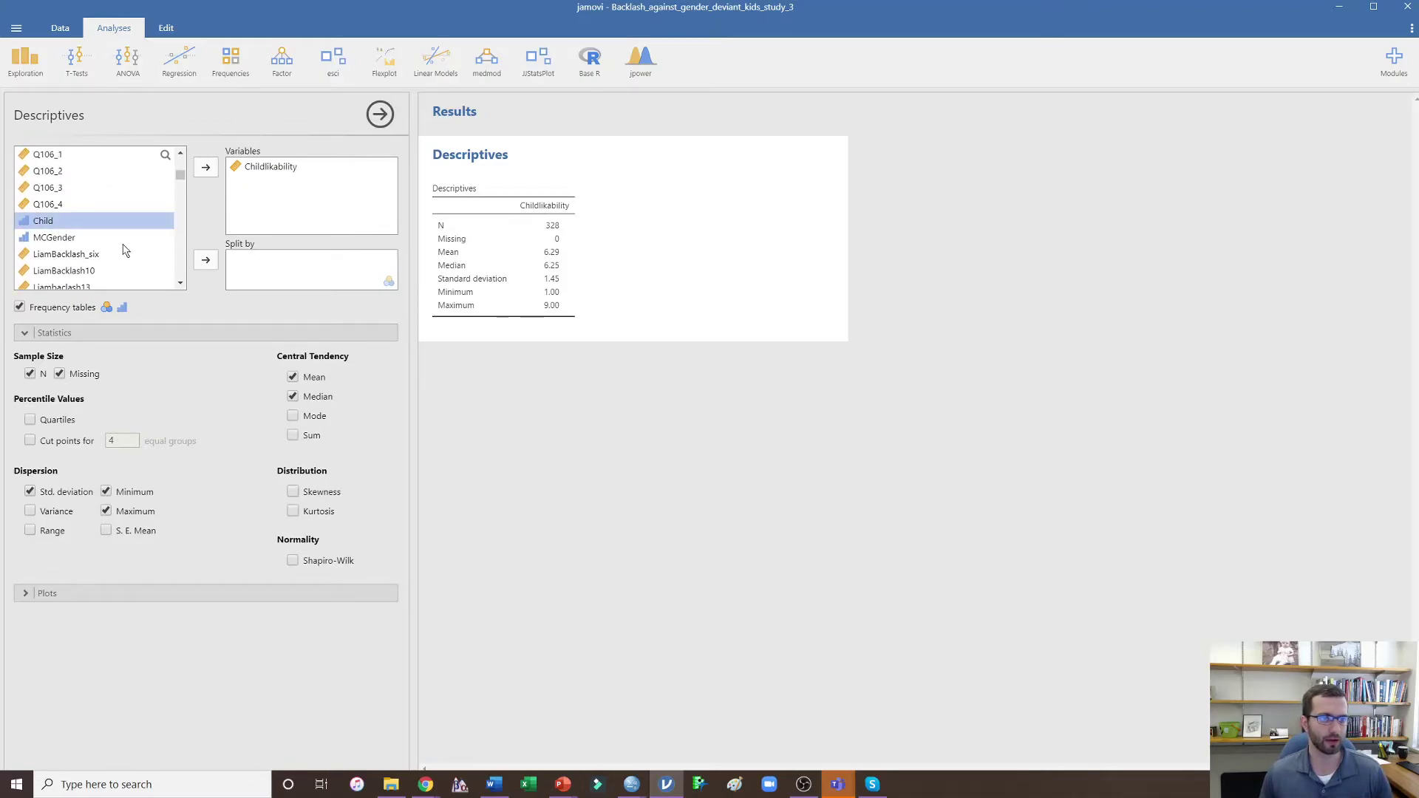
- Split the Childlikability descriptives by Child and by AgeOfChild
click(211, 268)
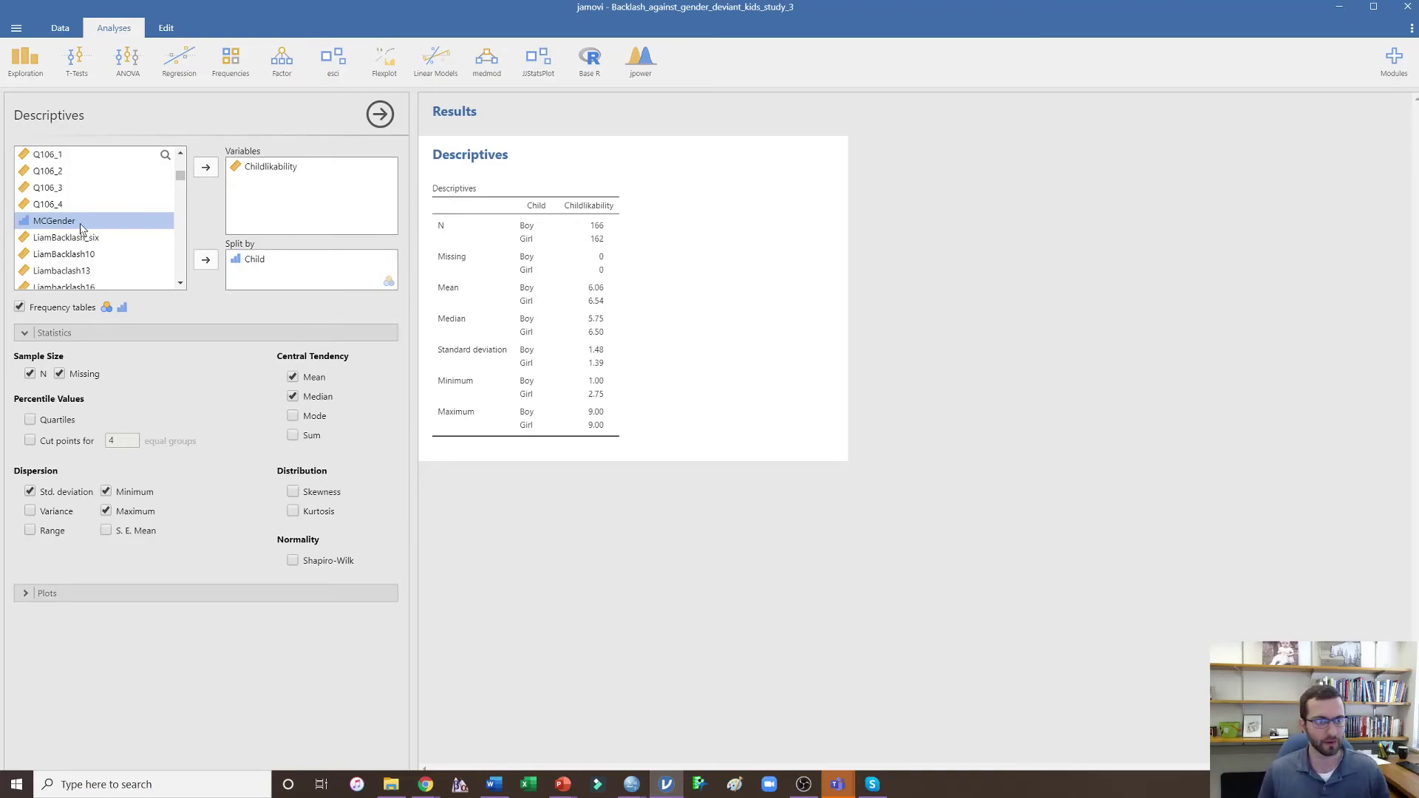
scroll(80, 236, up, 2)
scroll(80, 235, up, 2)
scroll(85, 248, down, 4)
scroll(83, 244, down, 2)
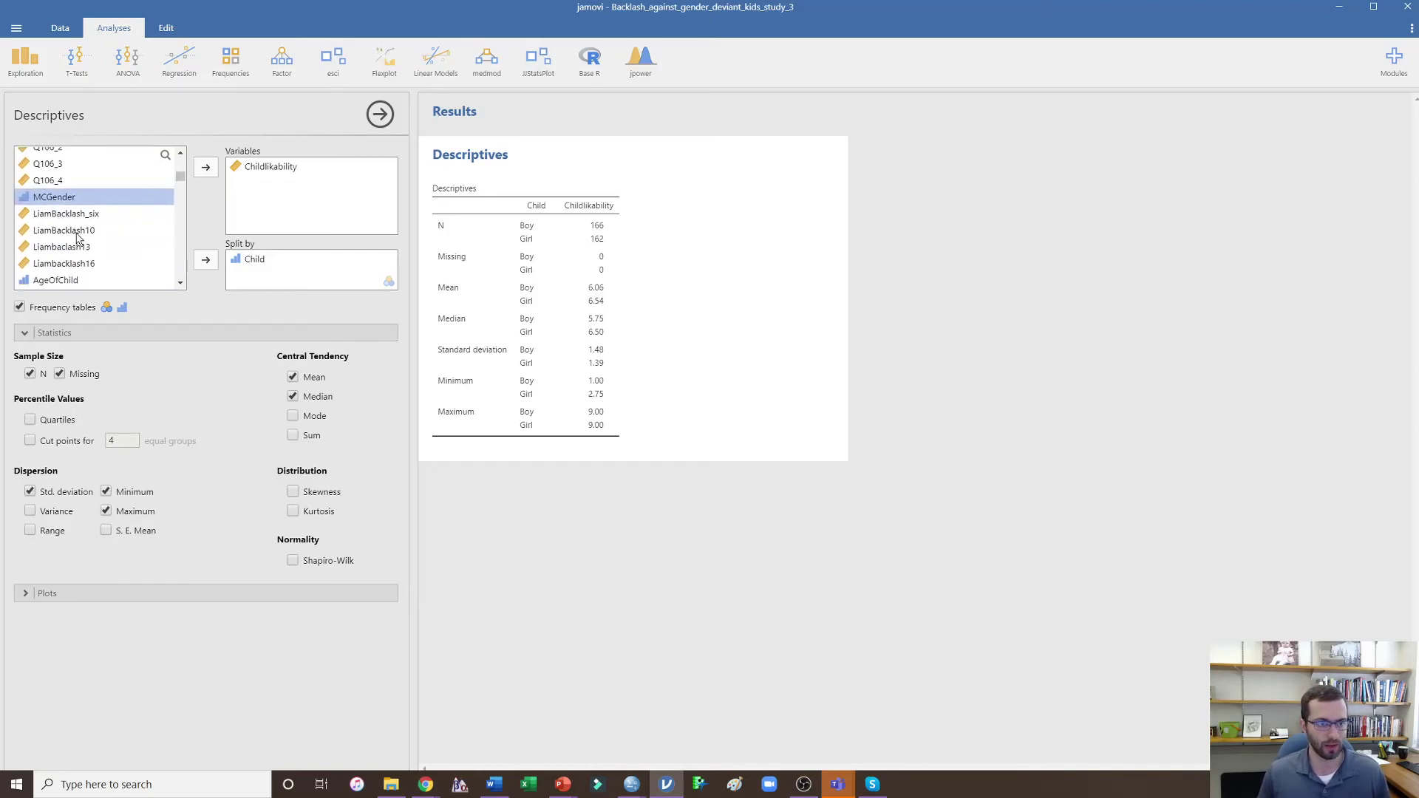
click(56, 235)
click(207, 260)
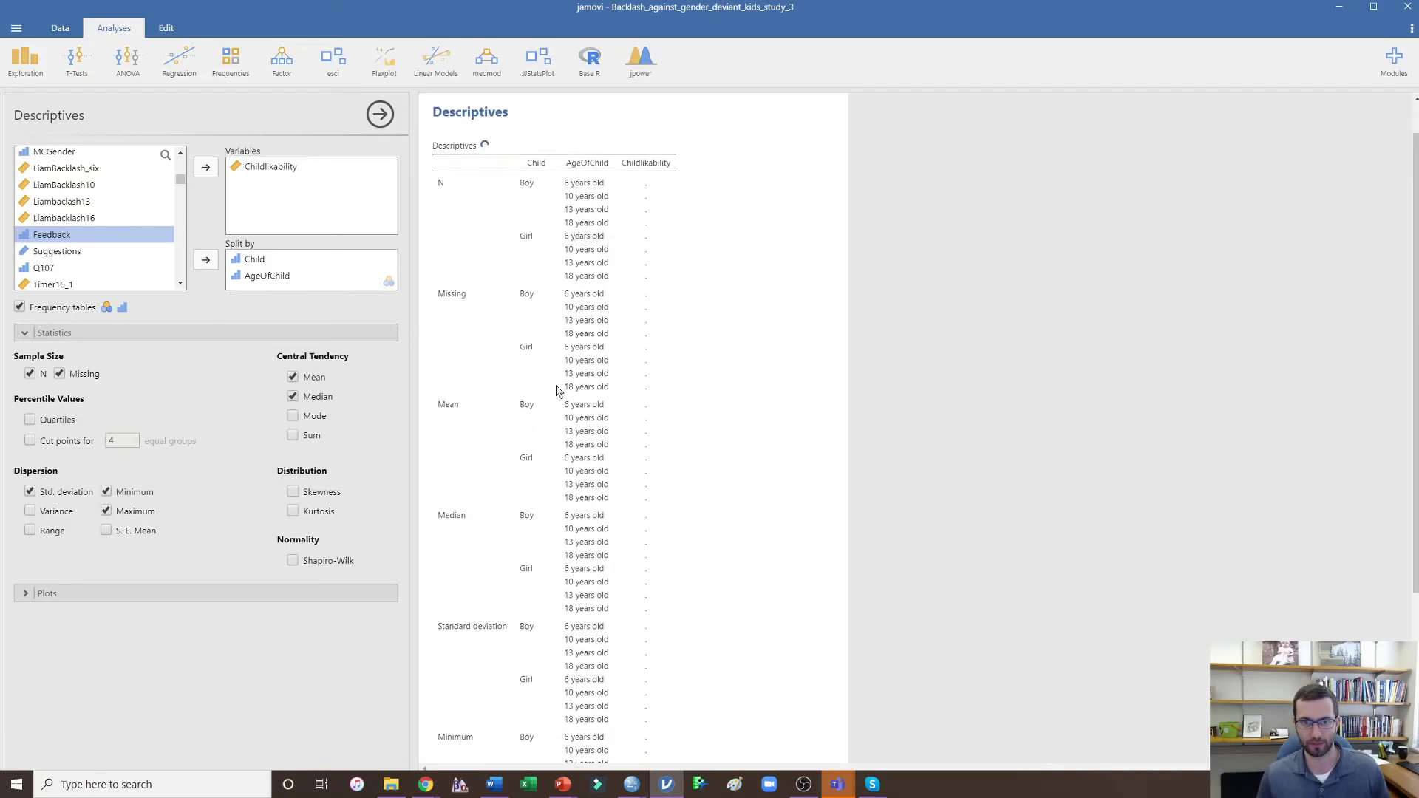